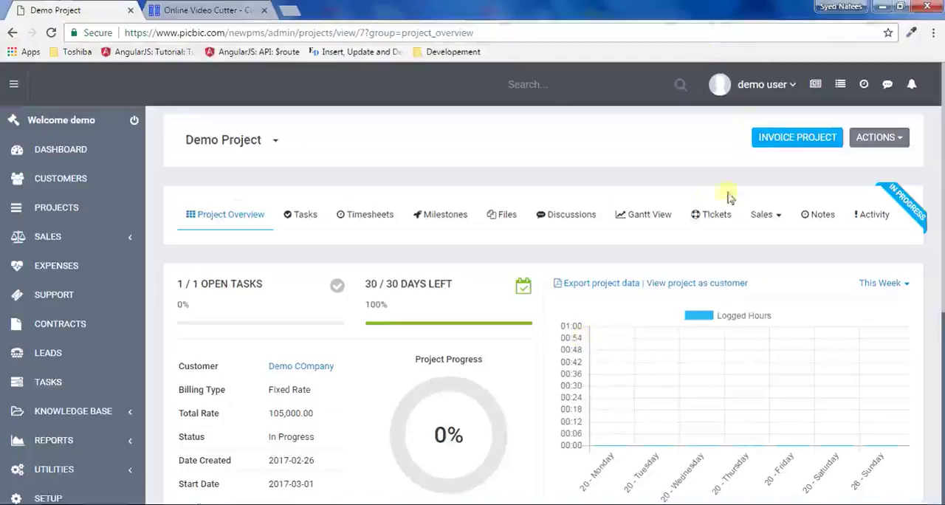
- Open the Demo Project's expenses and start recording a new expense
left_click(781, 218)
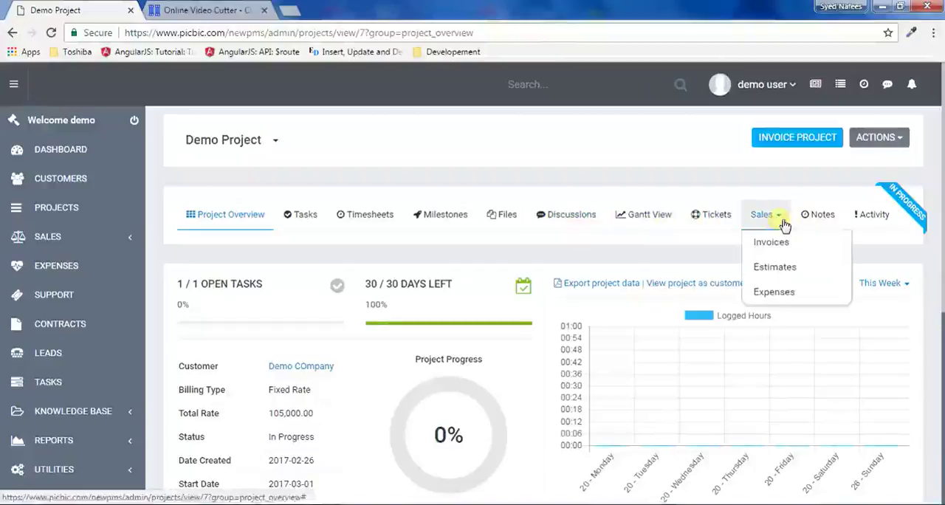
left_click(785, 293)
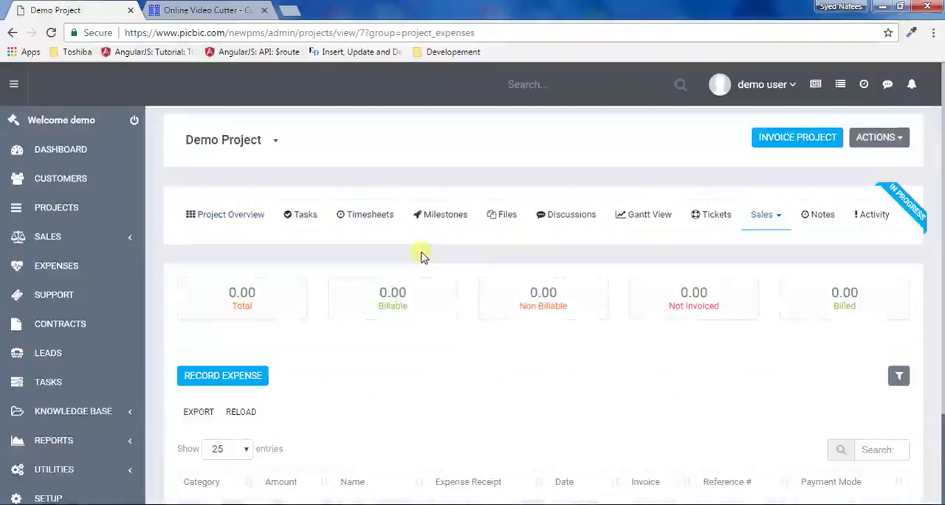
scroll(485, 310, "down", 2)
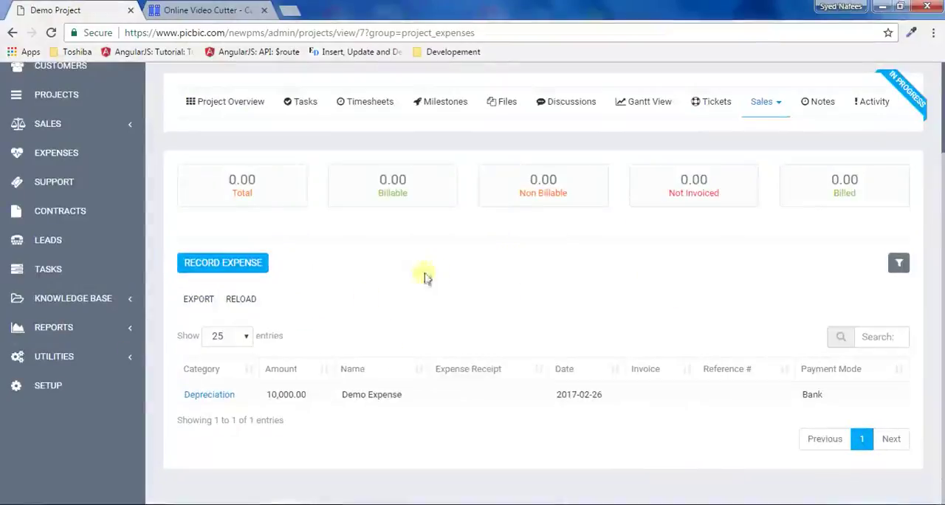
scroll(523, 331, "up", 2)
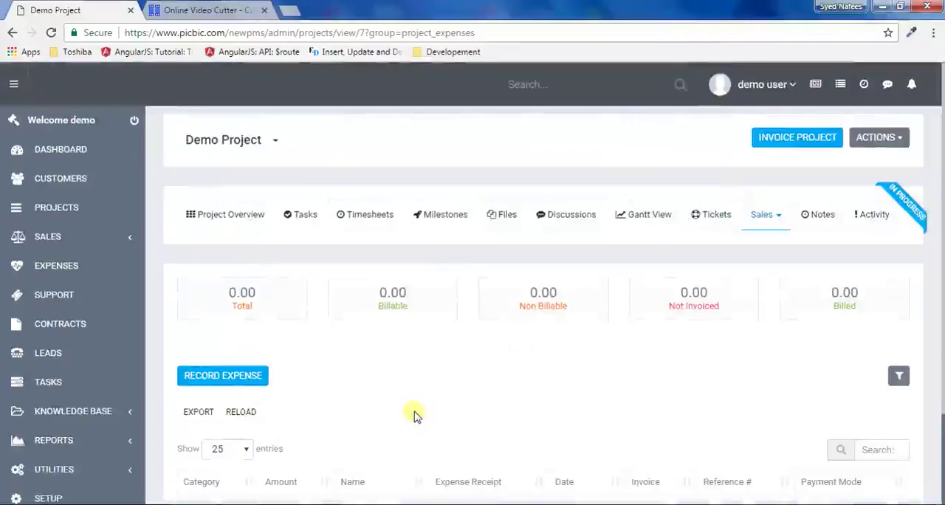
left_click(198, 382)
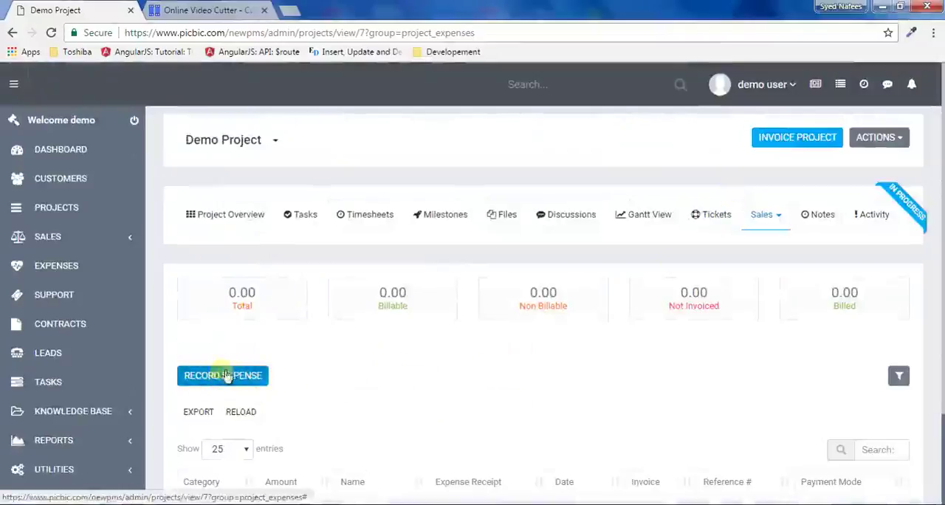
left_click(220, 381)
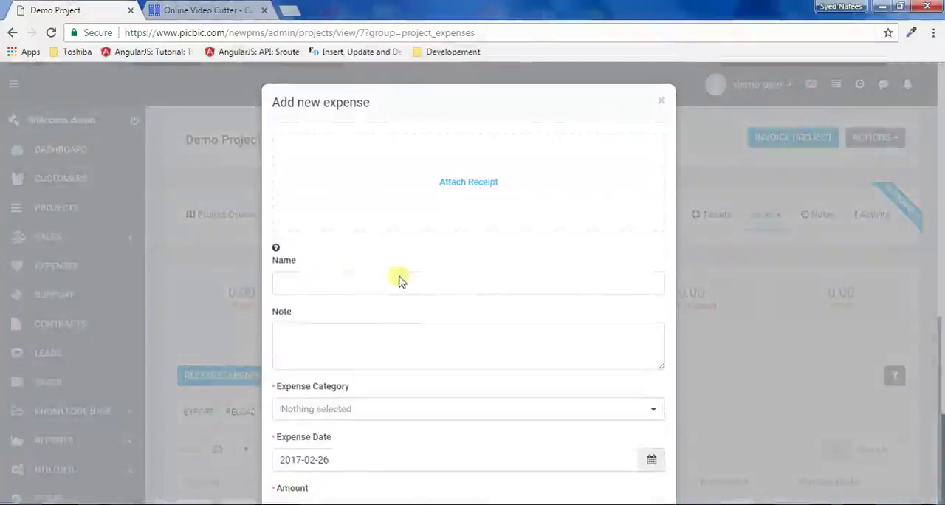
- Name the expense "Demo Expense" and add the note "This is a demo expense related to demo project."
left_click(462, 188)
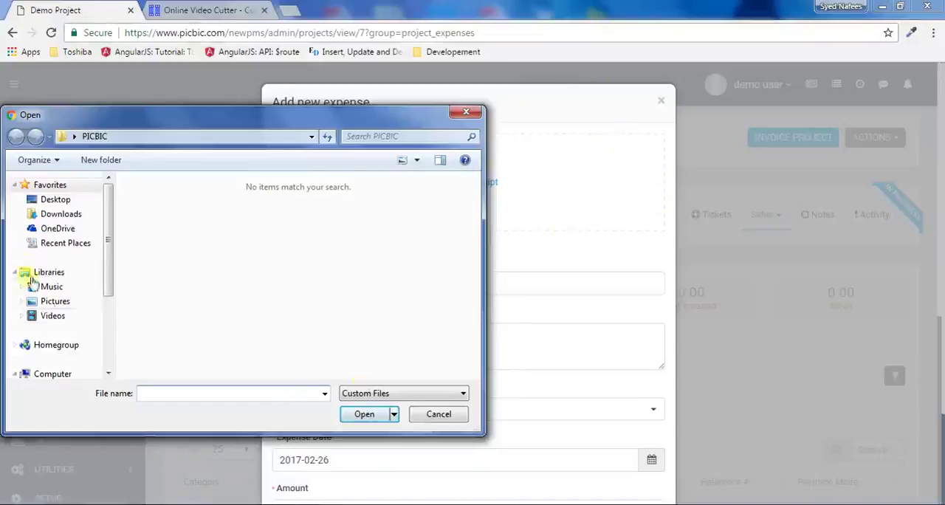
left_click(466, 115)
left_click(354, 279)
type("Demo")
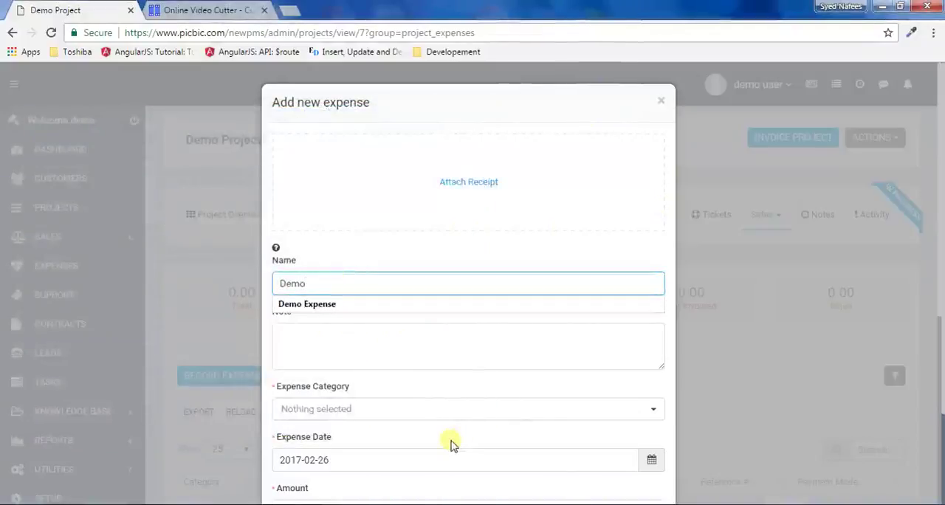
key("Down")
key("Return")
key("Tab")
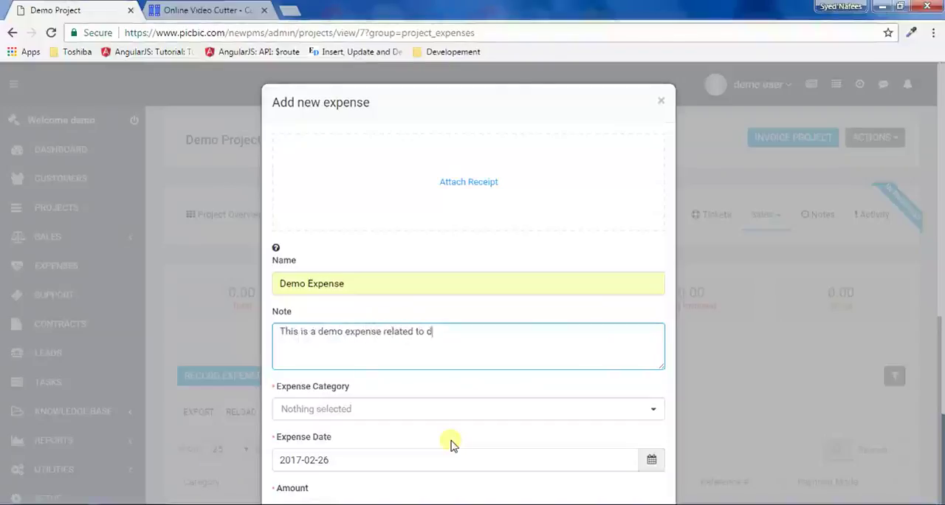
type("project.")
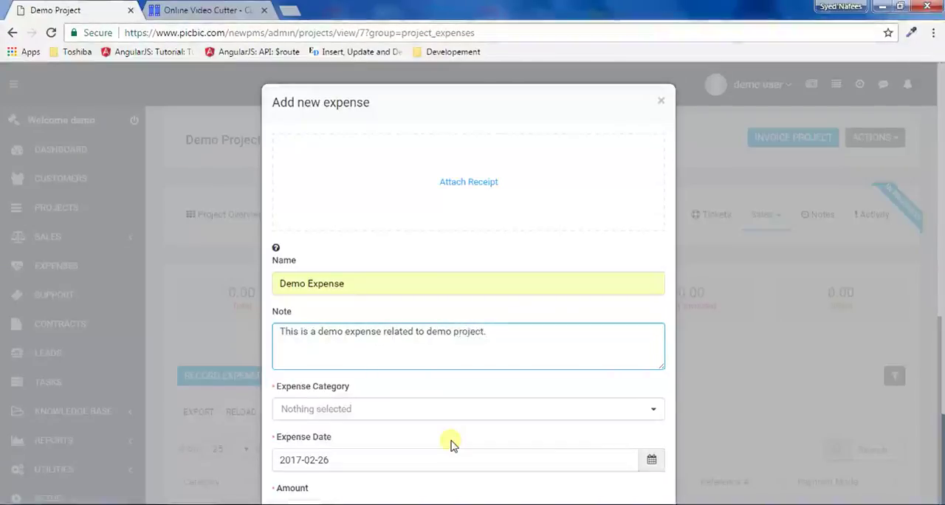
- Set the expense category to Salaries/Wages and the amount to 10000
left_click(376, 407)
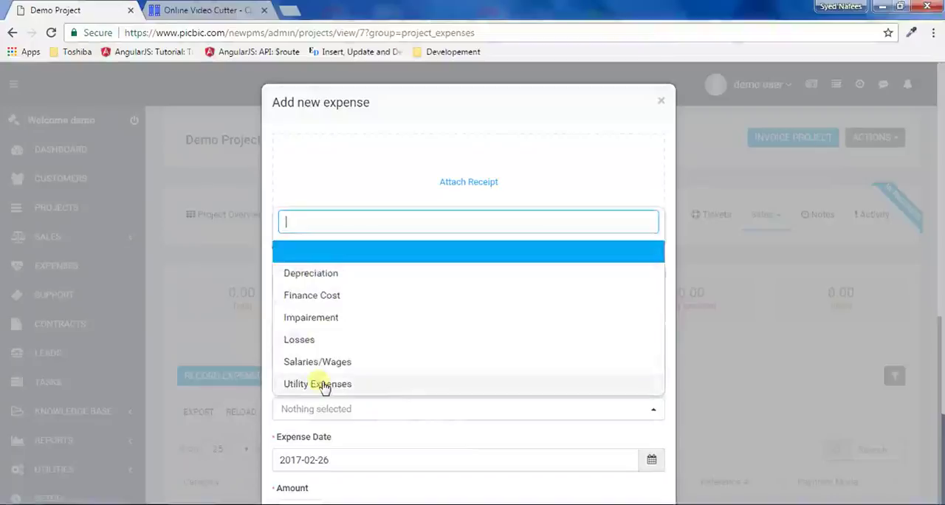
left_click(316, 277)
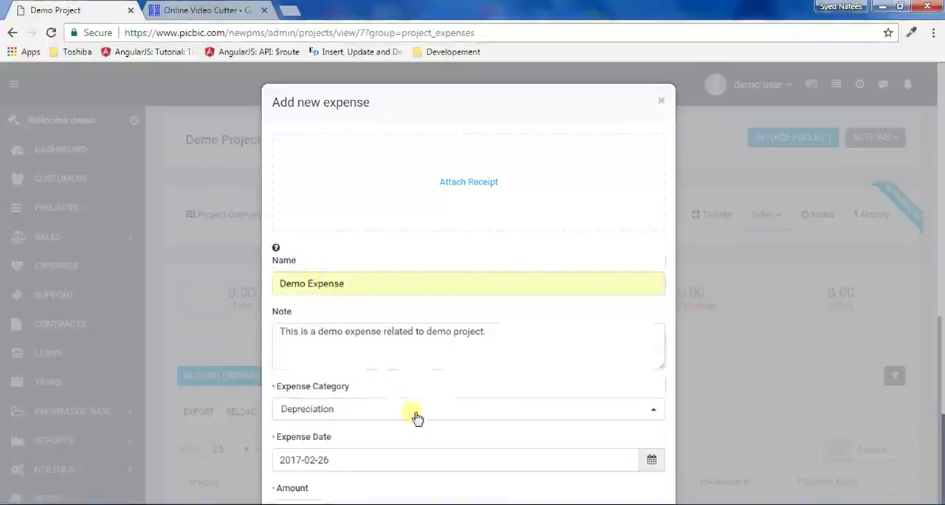
left_click(336, 411)
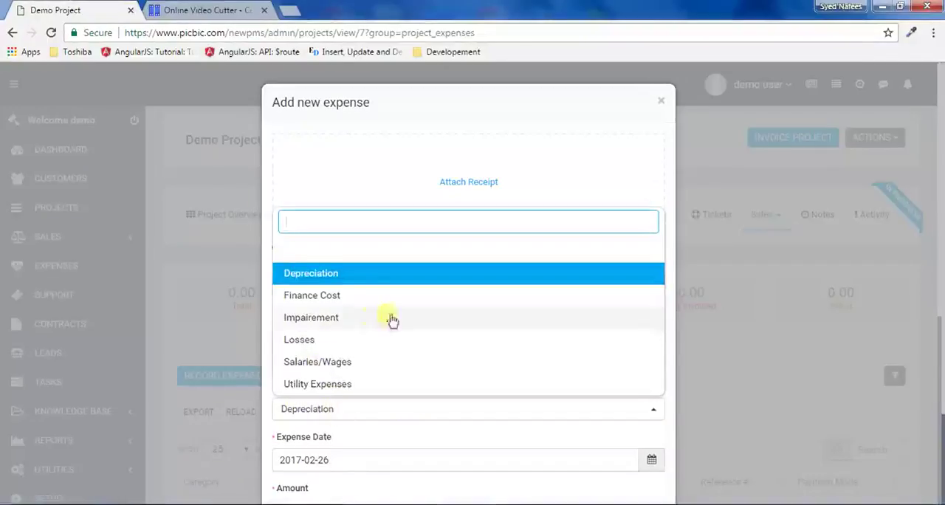
left_click(348, 365)
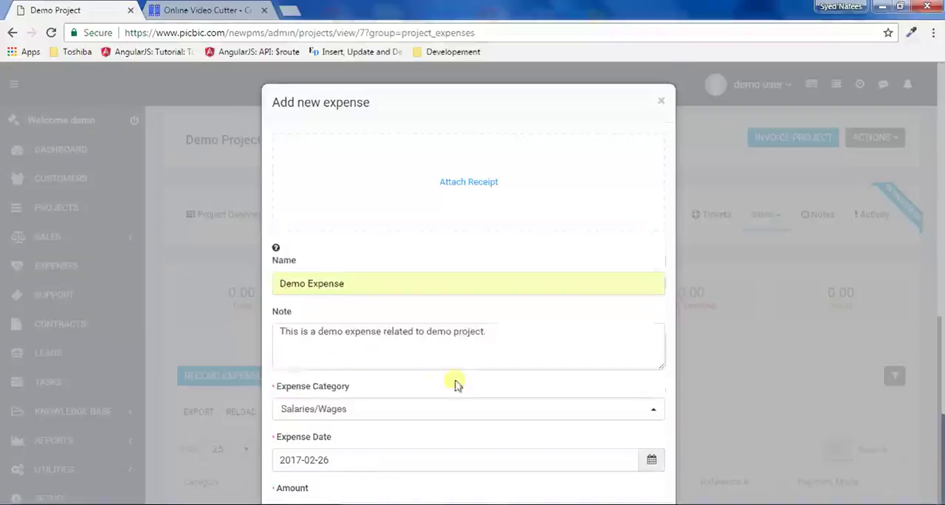
scroll(455, 384, "down", 3)
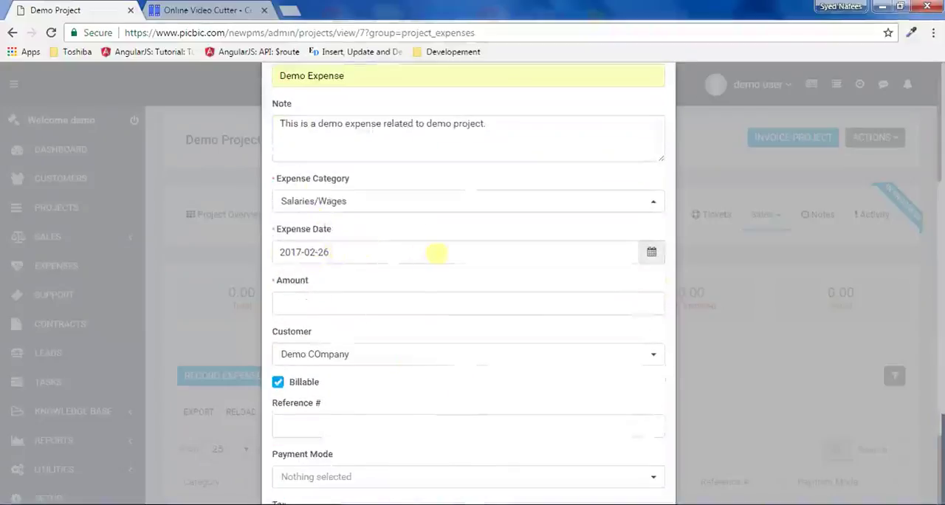
scroll(509, 305, "up", 3)
scroll(548, 462, "down", 2)
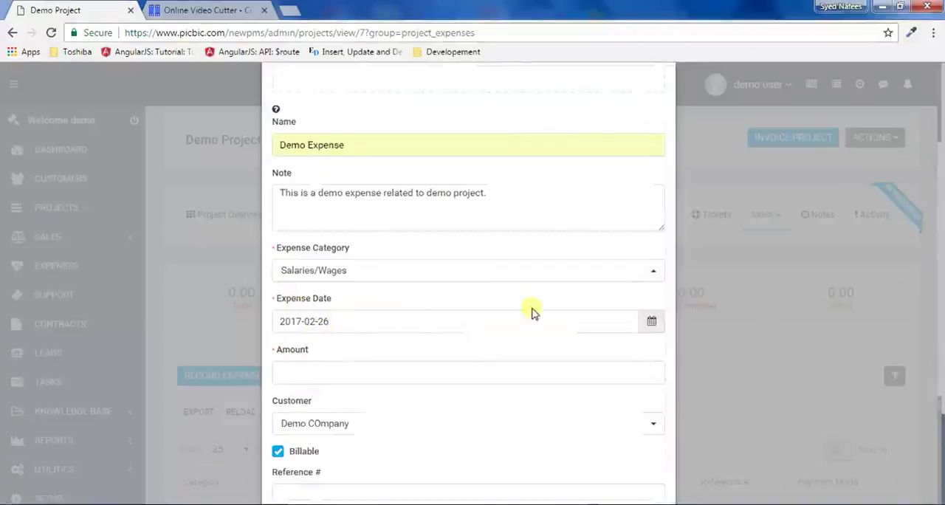
left_click(346, 374)
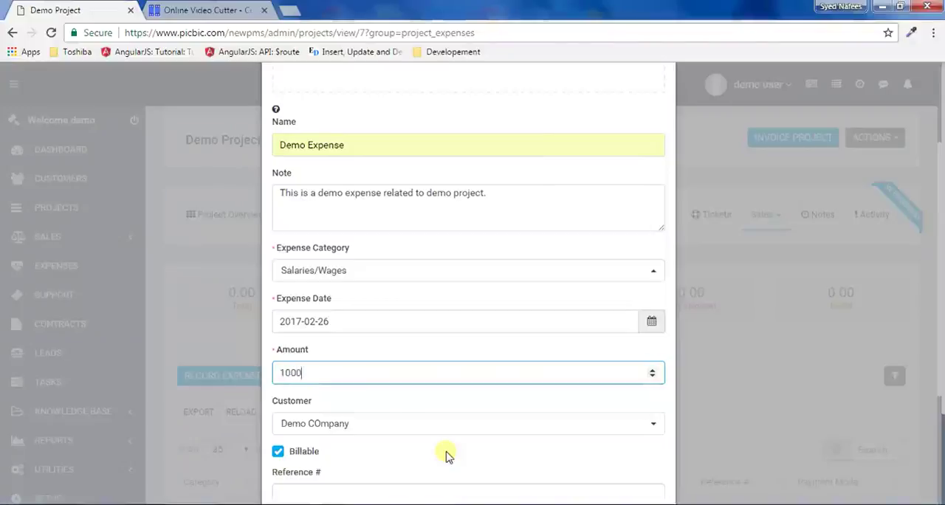
scroll(556, 369, "down", 2)
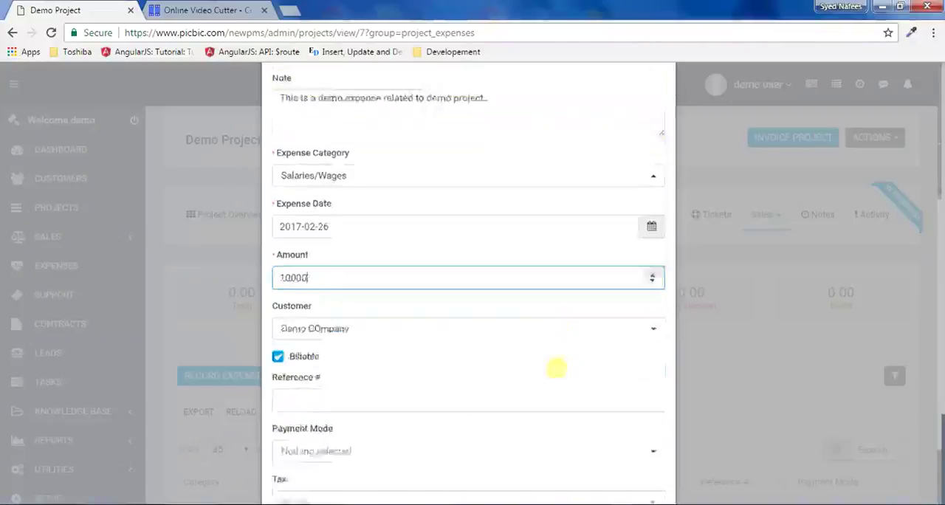
- Set the expense's payment mode to Bank and save the expense, leaving the reference number empty
left_click(296, 355)
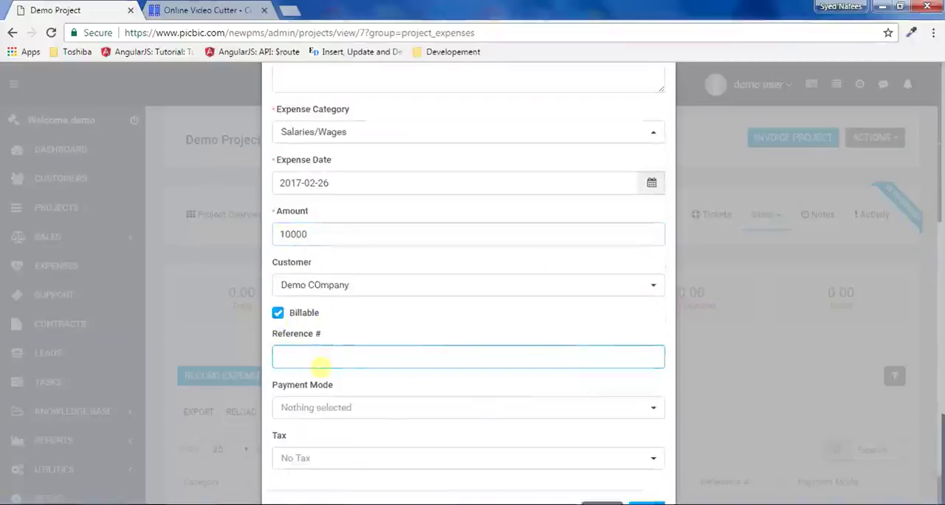
left_click(332, 407)
left_click(334, 383)
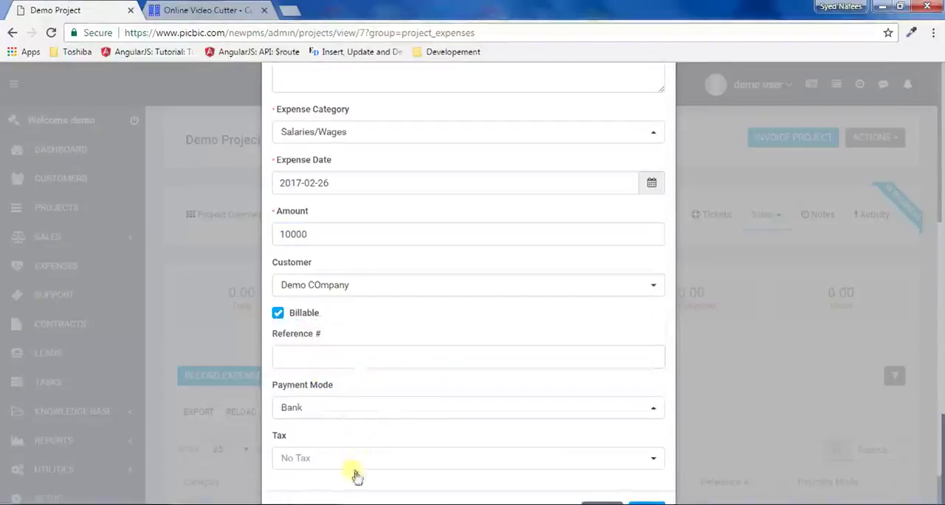
scroll(372, 458, "down", 1)
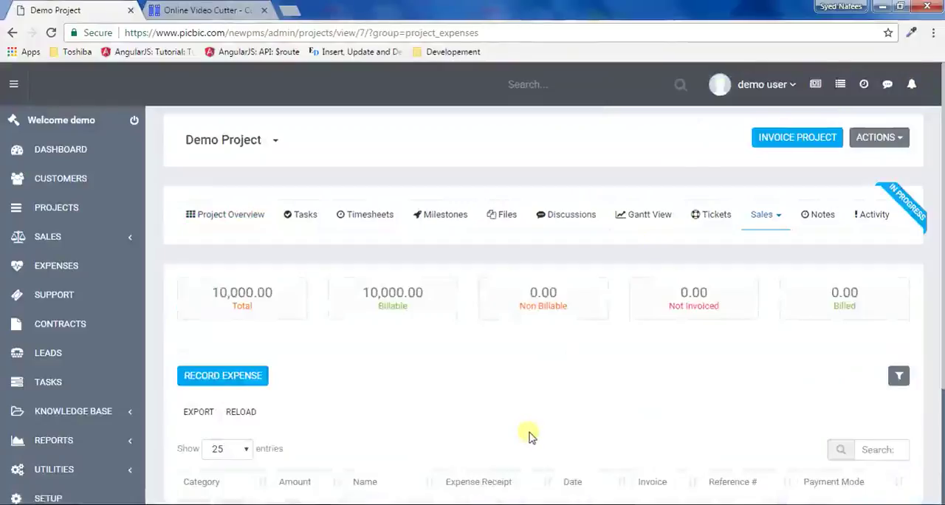
- Examine the project's expense totals and the invoicing status of each expense in the list
scroll(531, 435, "down", 2)
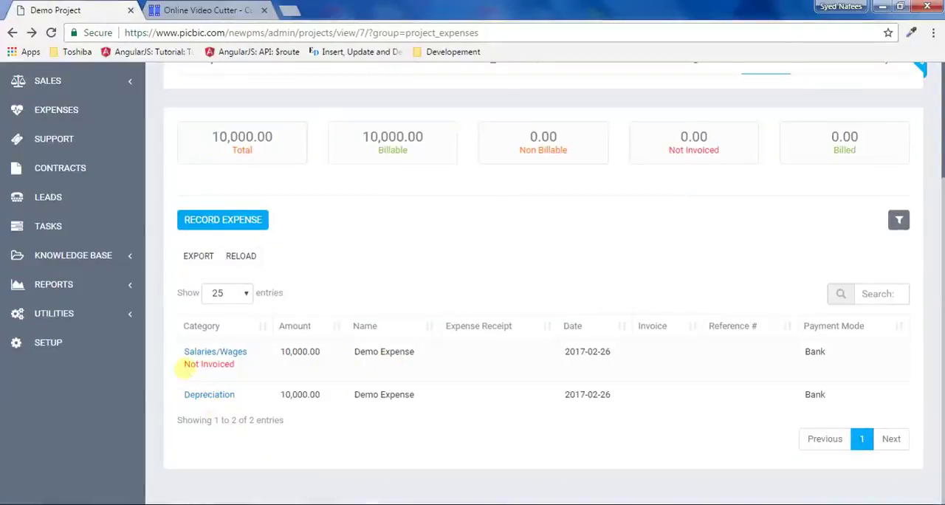
left_click_drag(183, 367, 243, 366)
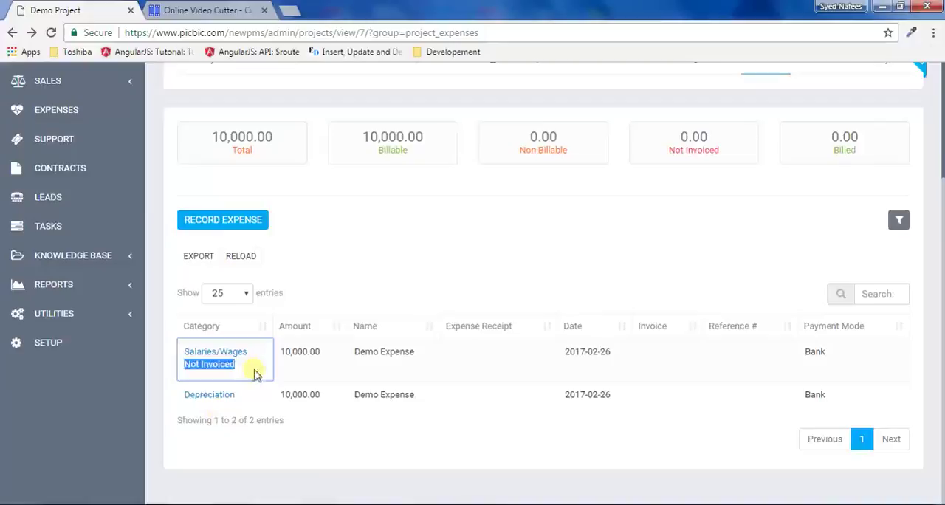
left_click(294, 376)
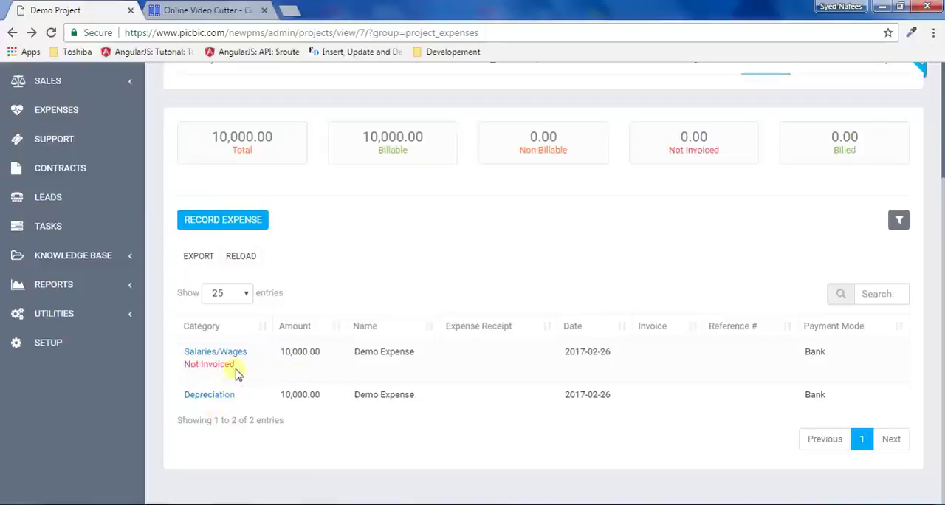
scroll(548, 443, "up", 3)
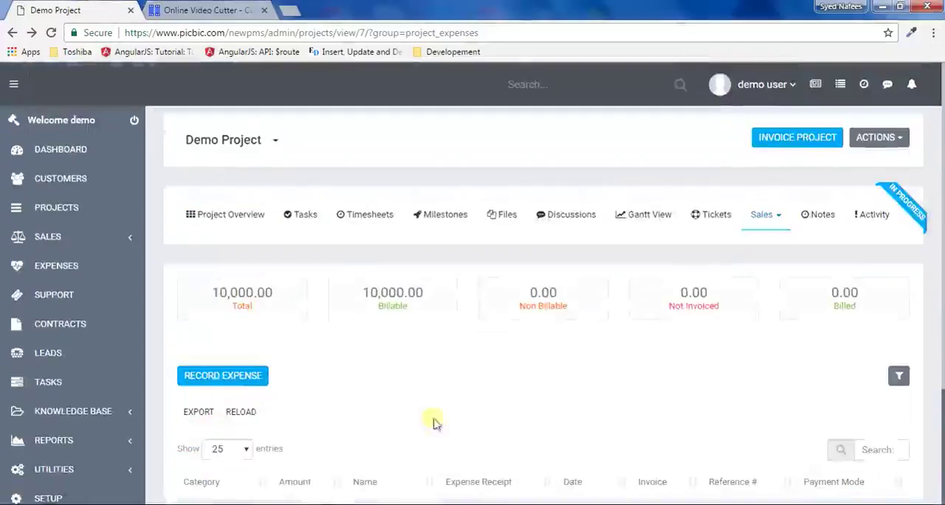
scroll(381, 406, "down", 2)
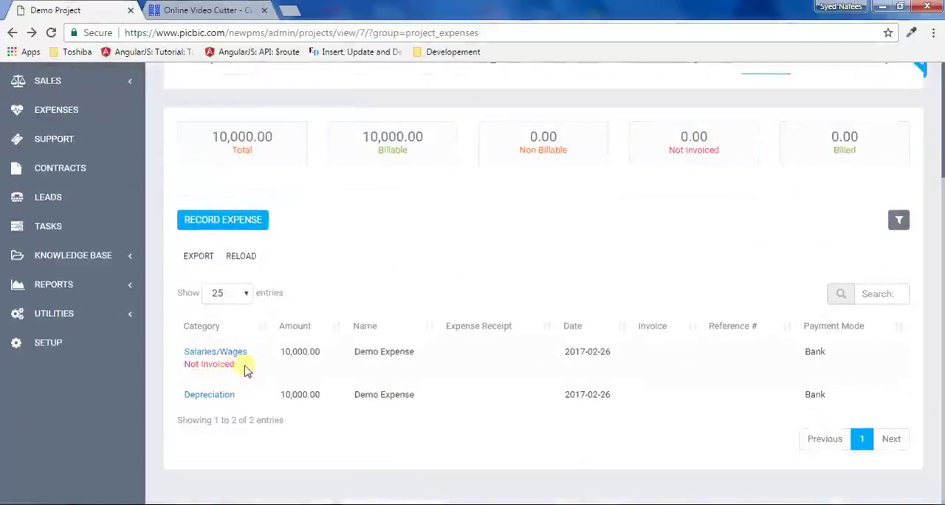
scroll(601, 336, "up", 2)
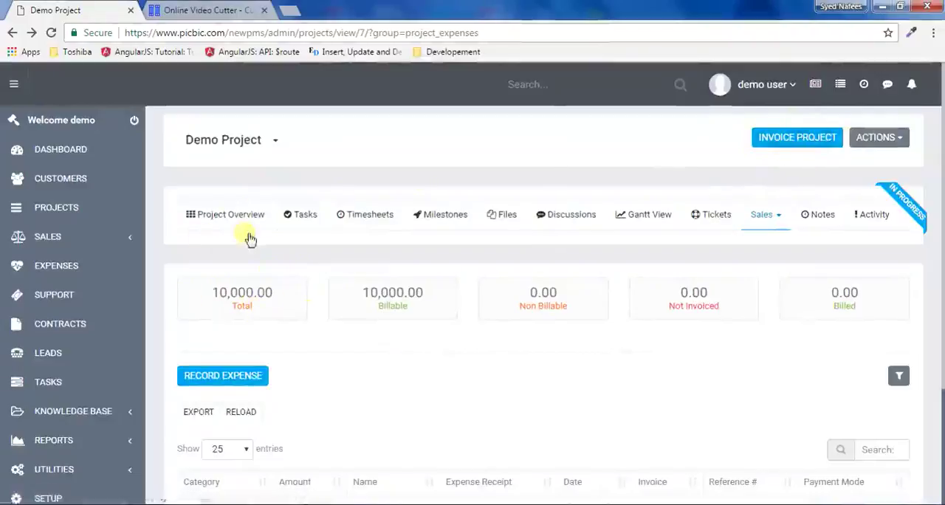
scroll(159, 426, "down", 2)
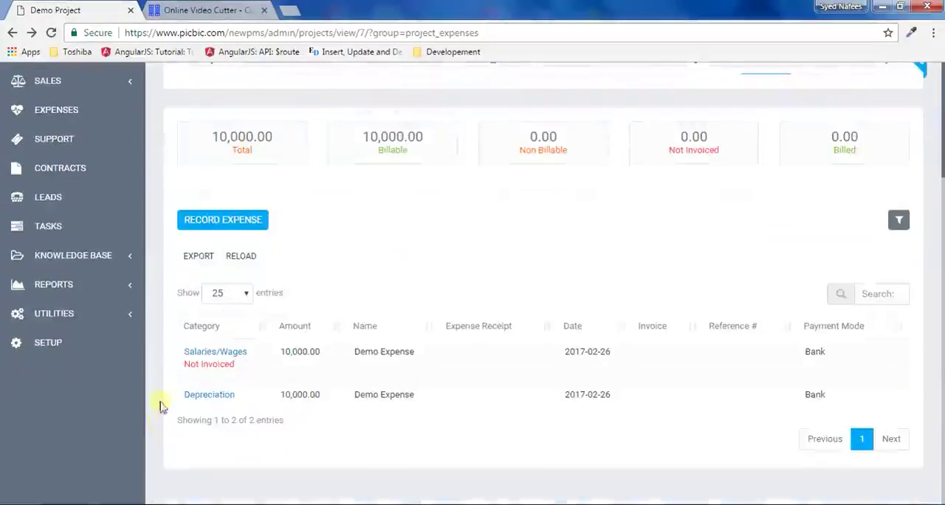
scroll(323, 420, "up", 3)
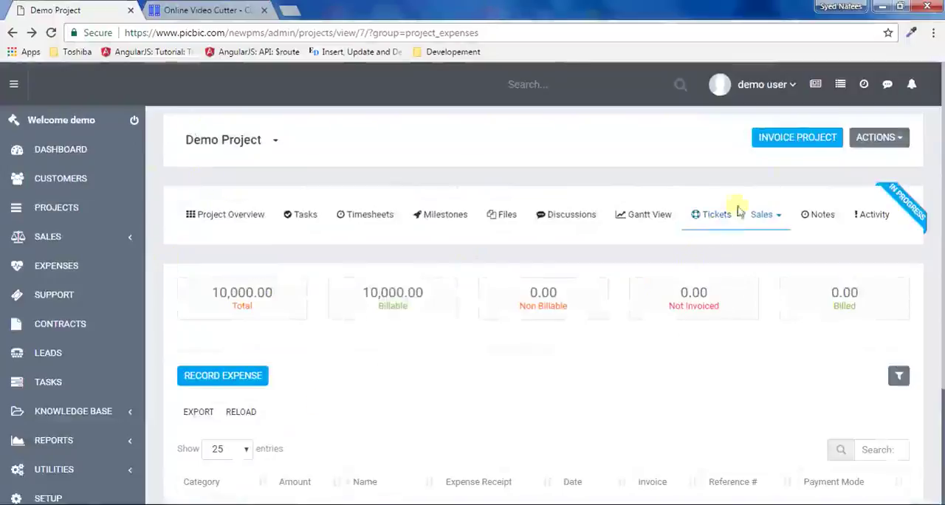
scroll(435, 369, "down", 2)
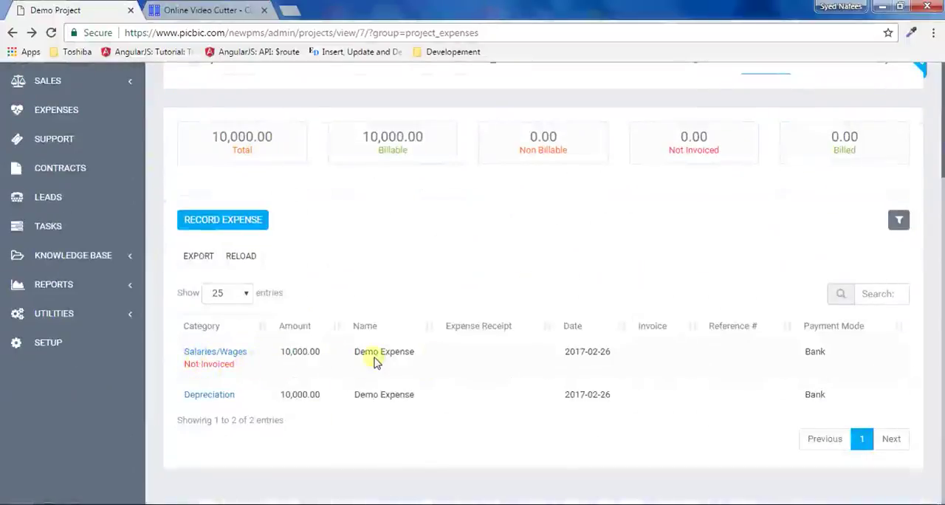
scroll(485, 399, "up", 2)
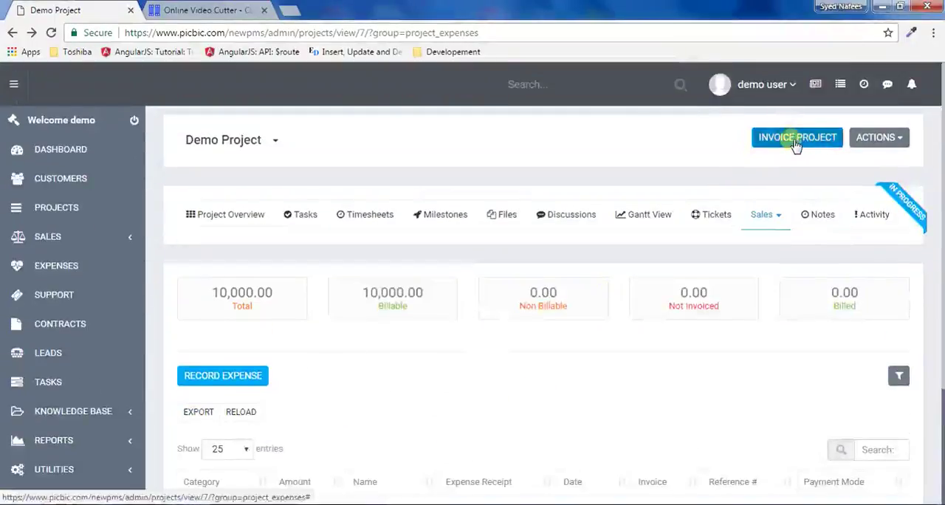
- Start a single-line project invoice for the Demo Project that bills New Task and the Salaries/Wages expense
left_click(797, 139)
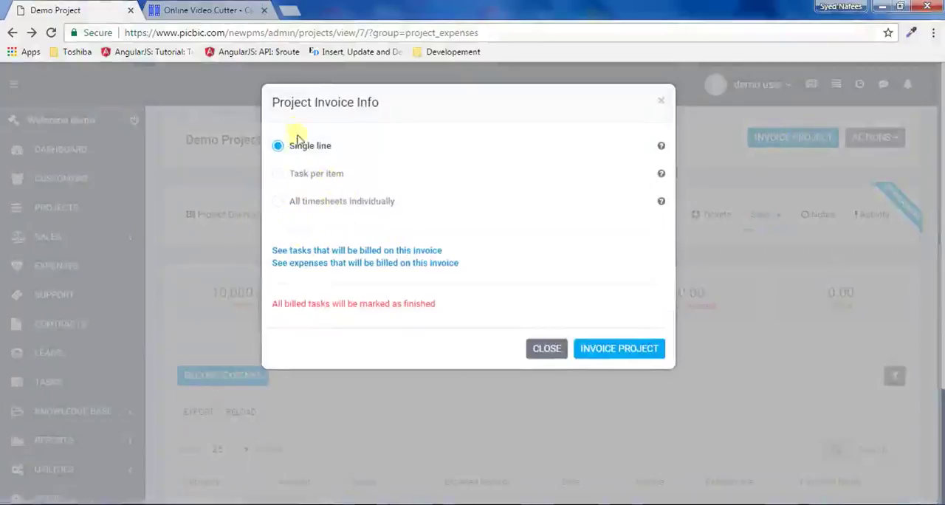
left_click(362, 252)
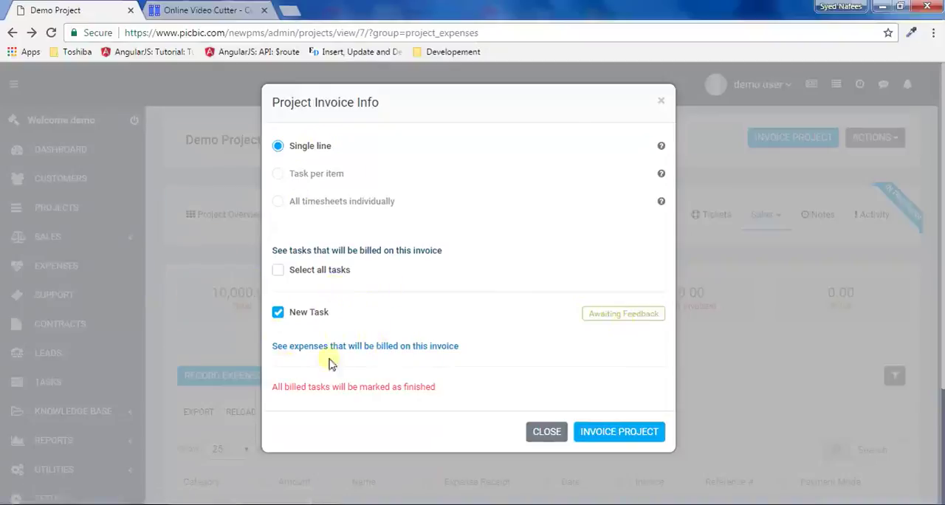
left_click(375, 347)
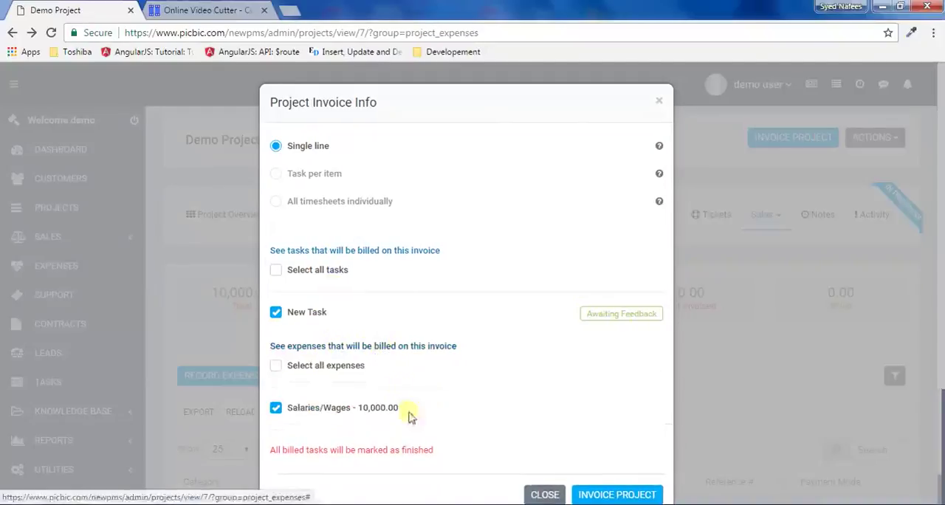
scroll(432, 375, "down", 1)
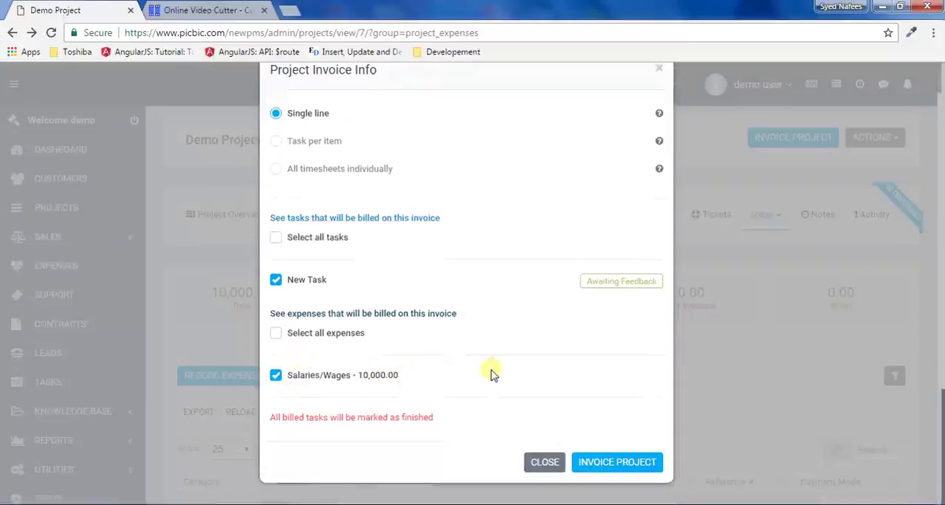
scroll(574, 398, "up", 1)
scroll(574, 398, "down", 1)
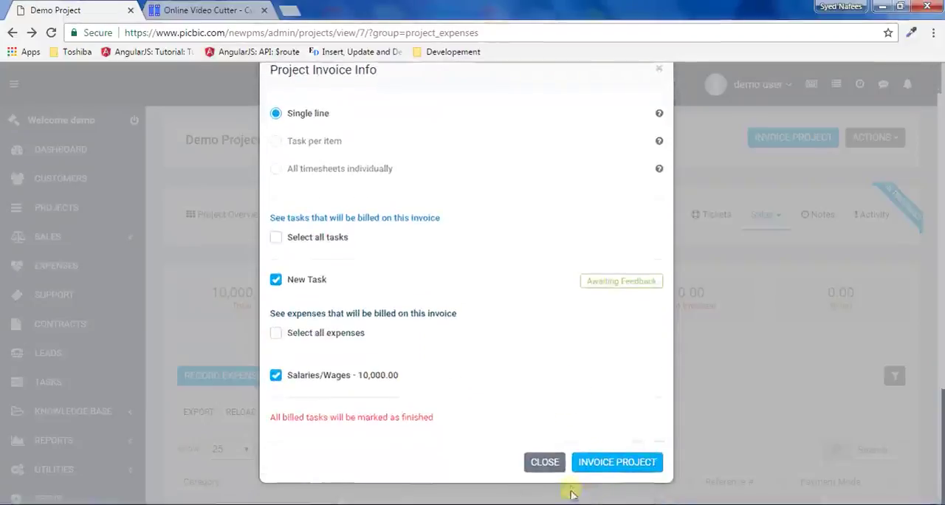
left_click(617, 463)
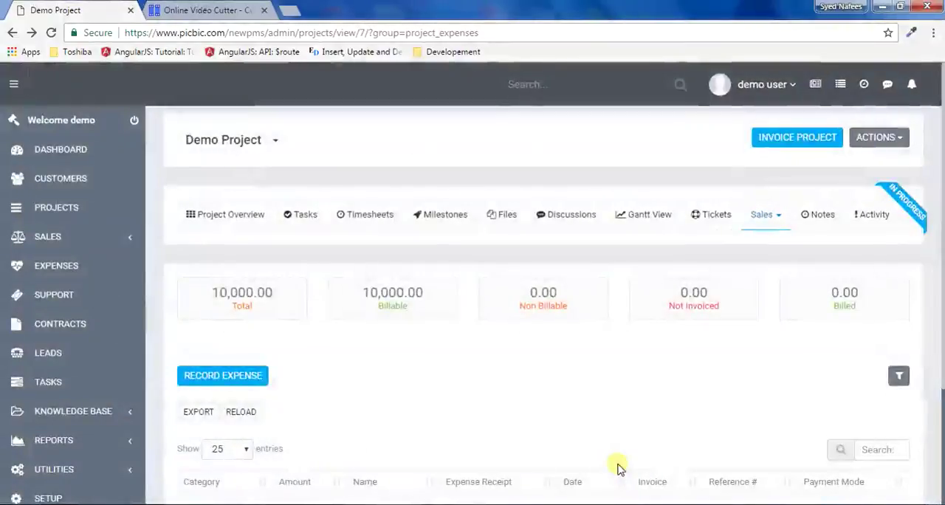
scroll(454, 402, "down", 2)
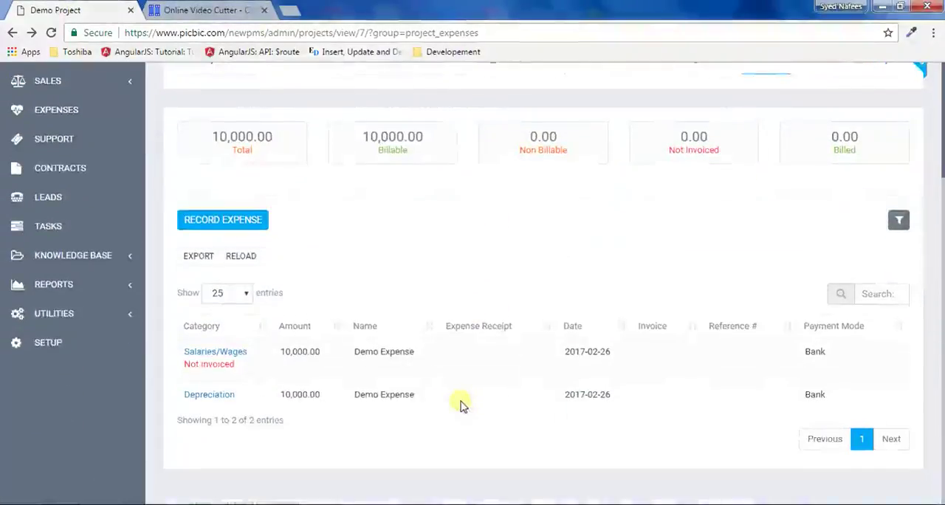
scroll(460, 403, "up", 2)
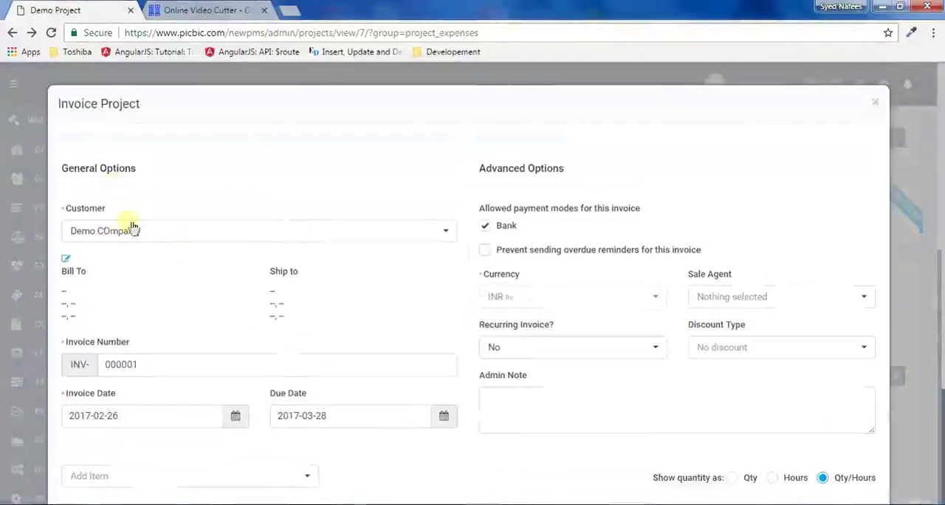
- Choose Demo COmpany as the customer of the project invoice
scroll(172, 320, "down", 4)
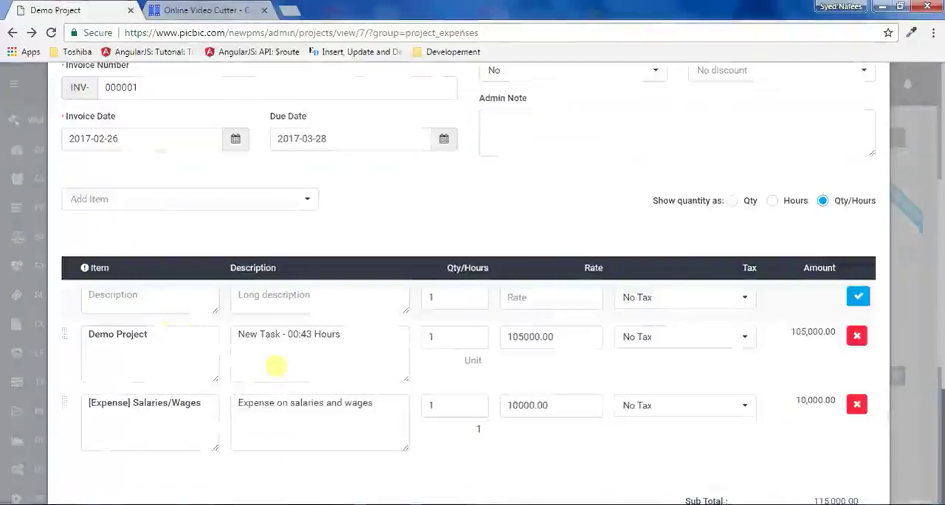
scroll(279, 371, "up", 5)
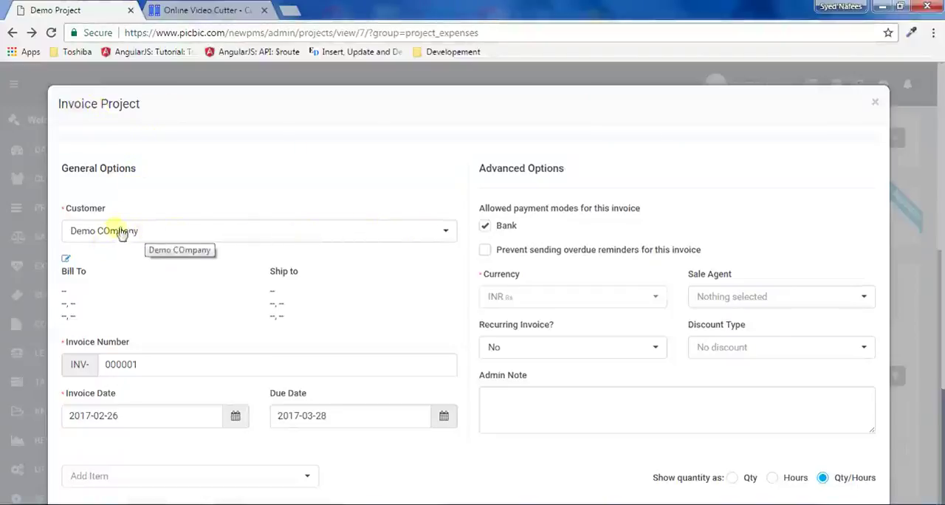
left_click(442, 235)
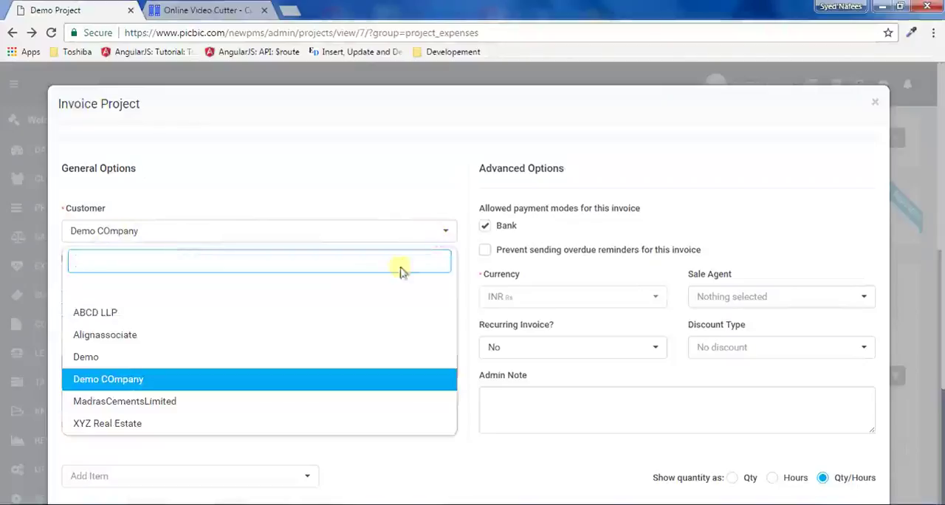
left_click(127, 378)
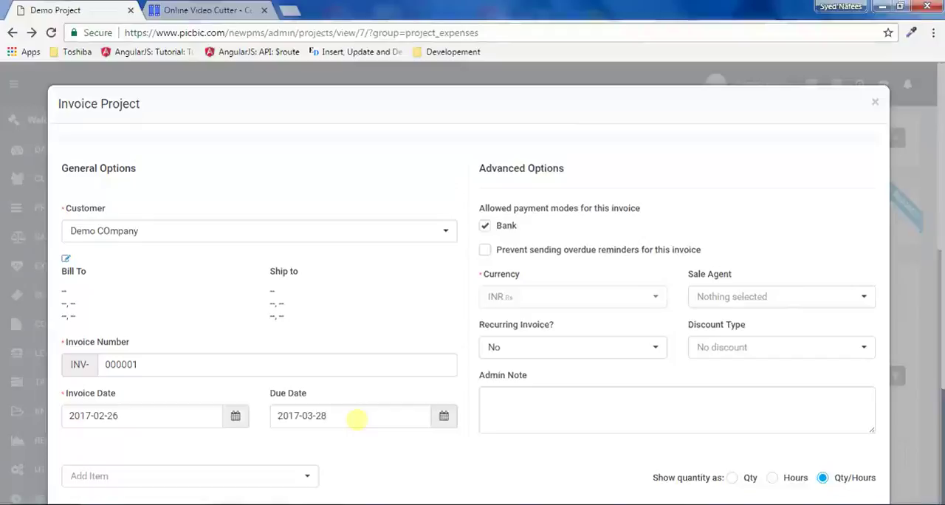
- Examine the invoice's due date, billed line items, rates, taxes and totals
left_click(356, 419)
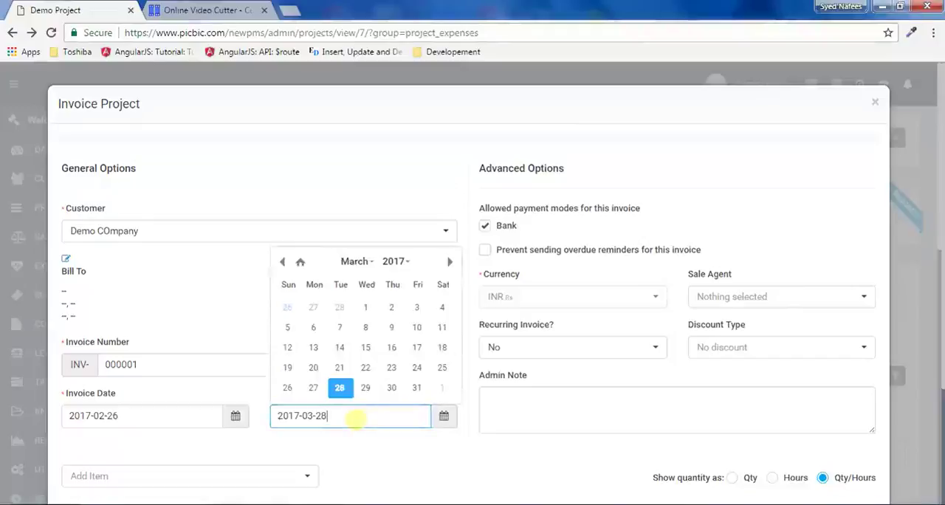
left_click(232, 332)
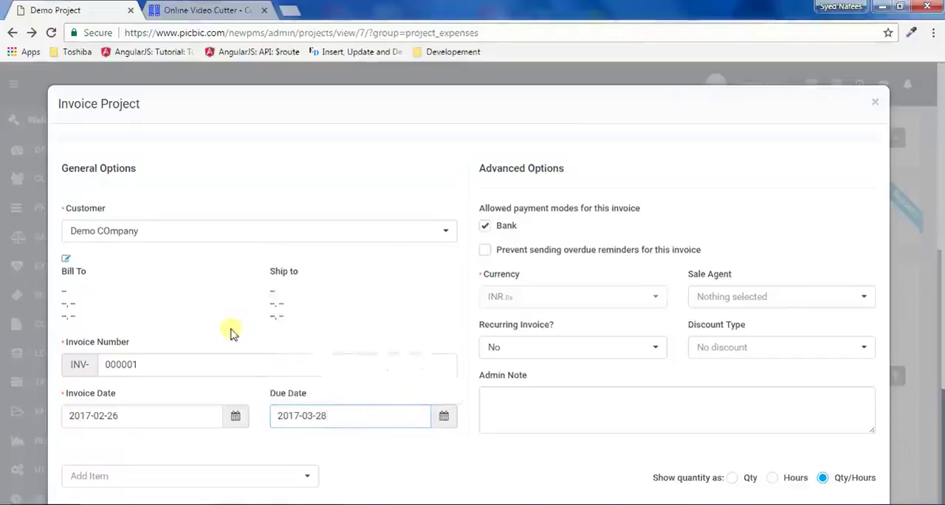
scroll(206, 386, "down", 2)
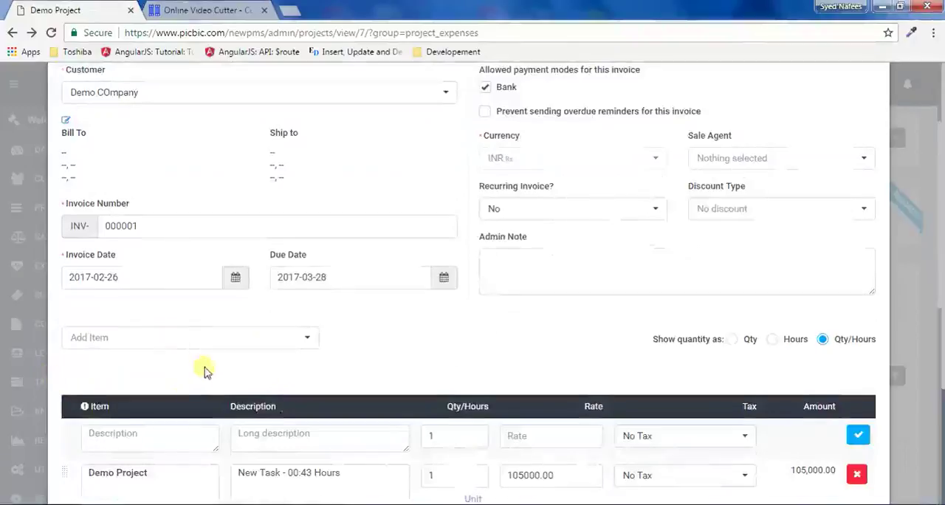
scroll(204, 369, "down", 3)
scroll(517, 321, "up", 4)
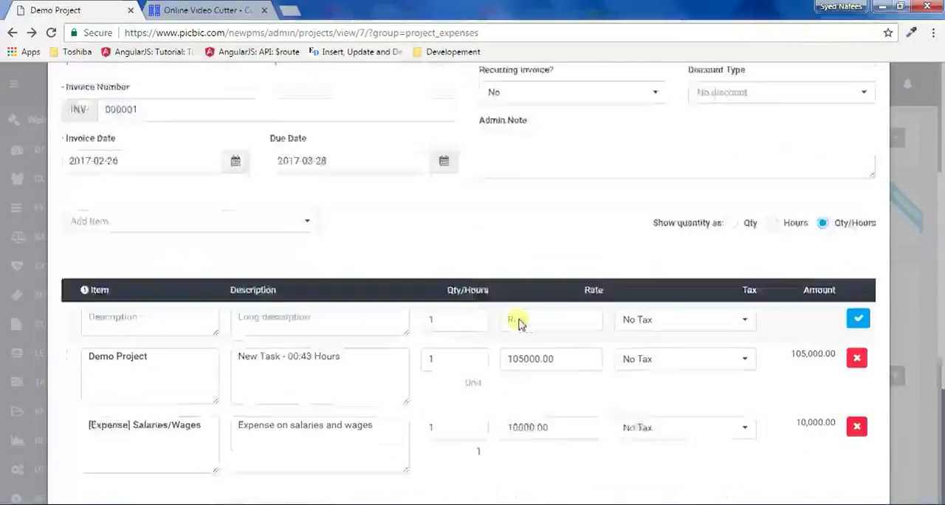
scroll(416, 260, "down", 4)
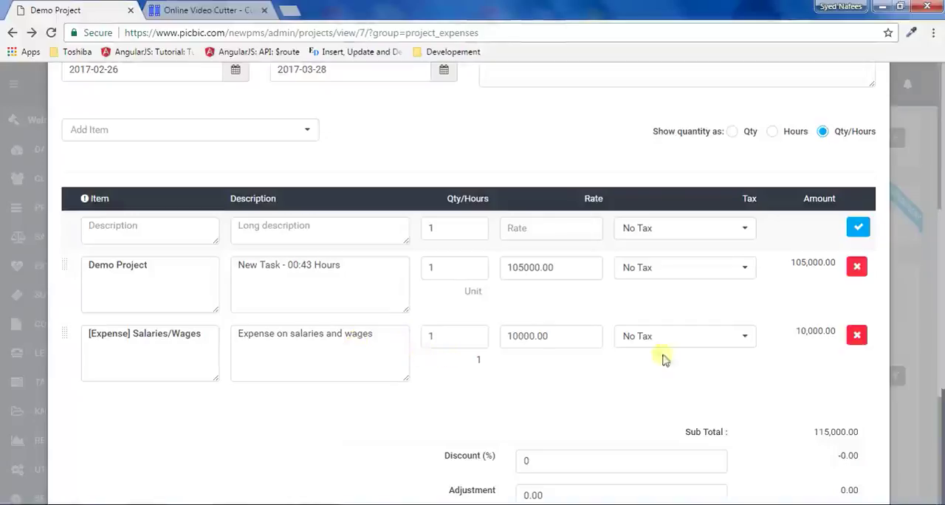
scroll(422, 334, "up", 3)
scroll(185, 369, "down", 3)
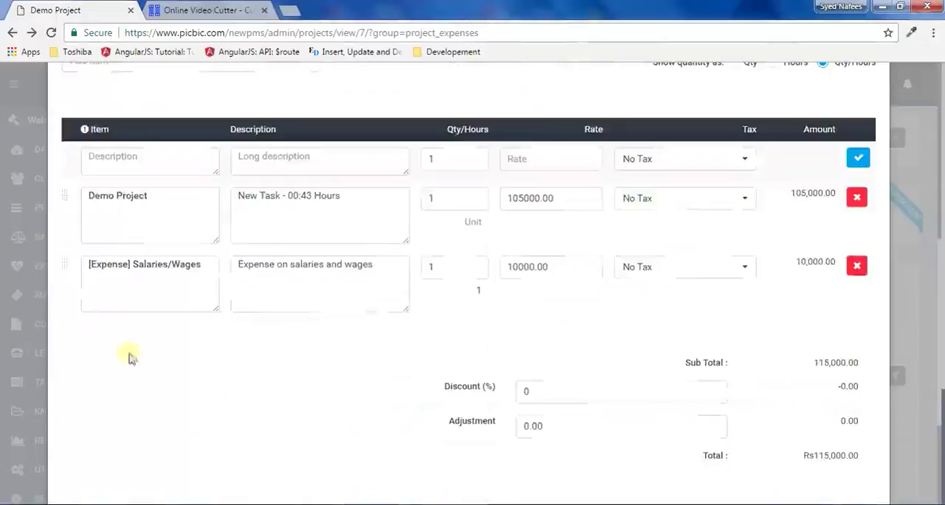
scroll(214, 317, "up", 4)
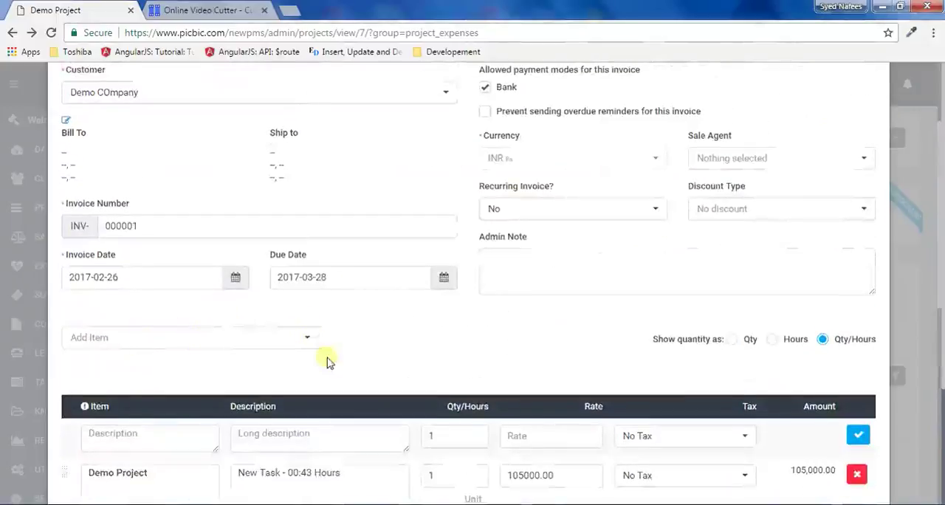
scroll(327, 361, "up", 2)
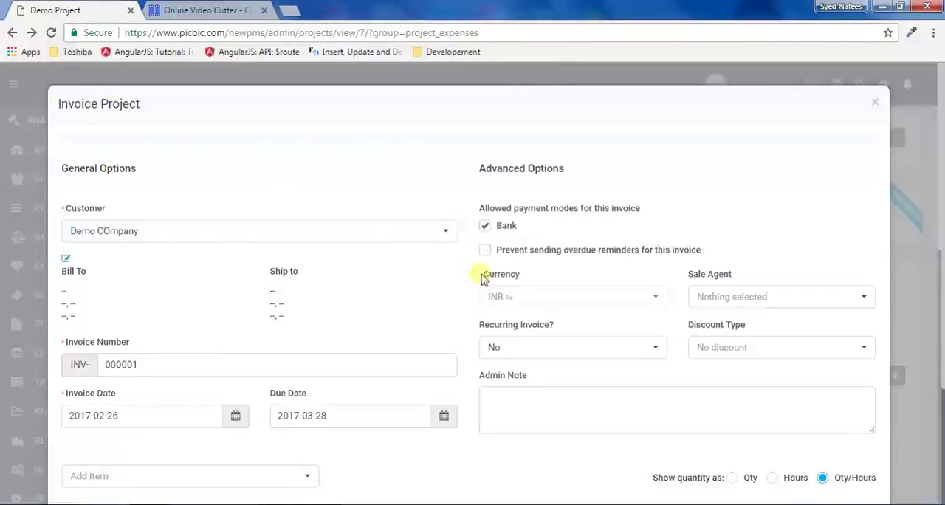
- Make the invoice recur every 1 month
left_click(566, 352)
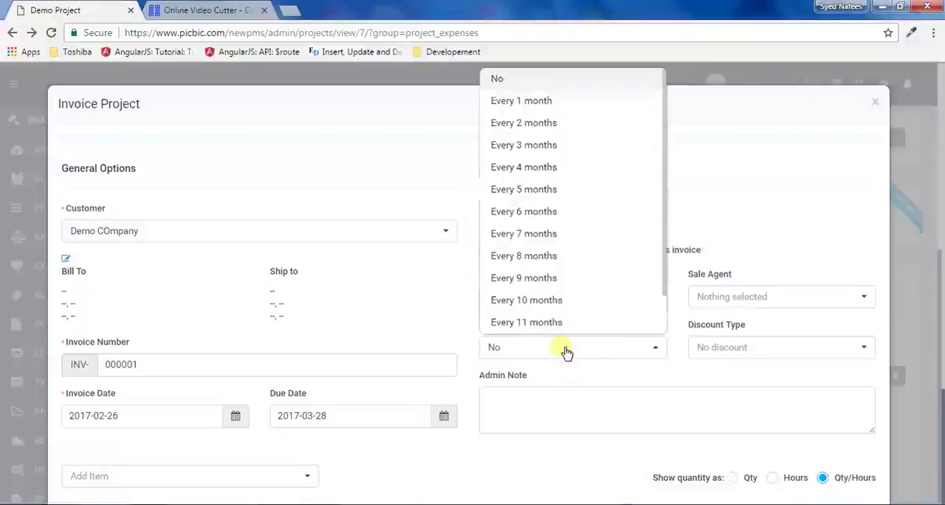
left_click(524, 111)
scroll(518, 171, "down", 2)
scroll(320, 248, "down", 2)
scroll(556, 228, "up", 3)
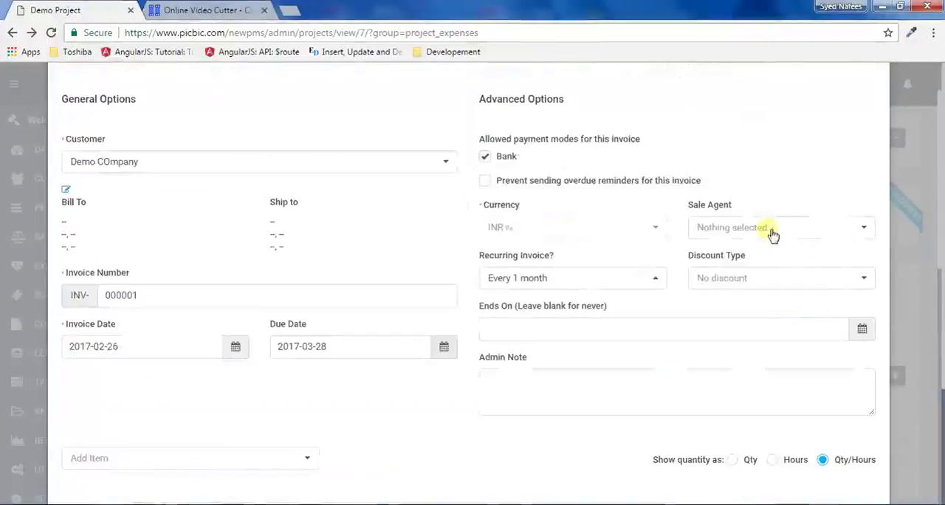
- Assign a sale agent to the invoice and set its discount type to Before Tax
left_click(746, 234)
scroll(764, 329, "down", 5)
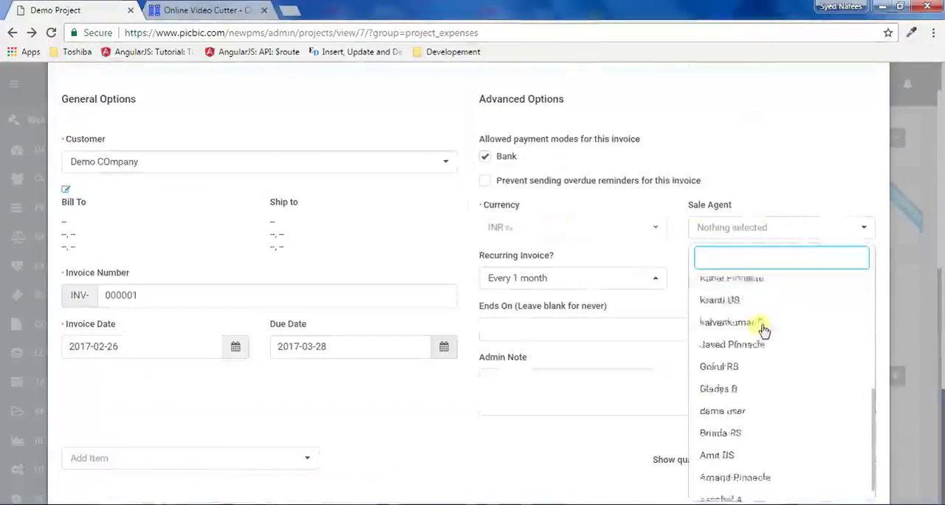
scroll(731, 369, "up", 3)
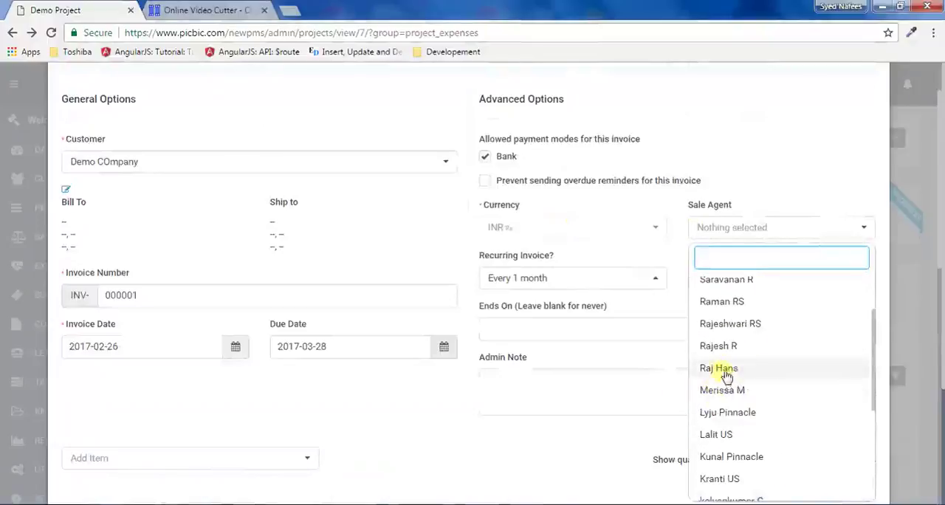
left_click(718, 368)
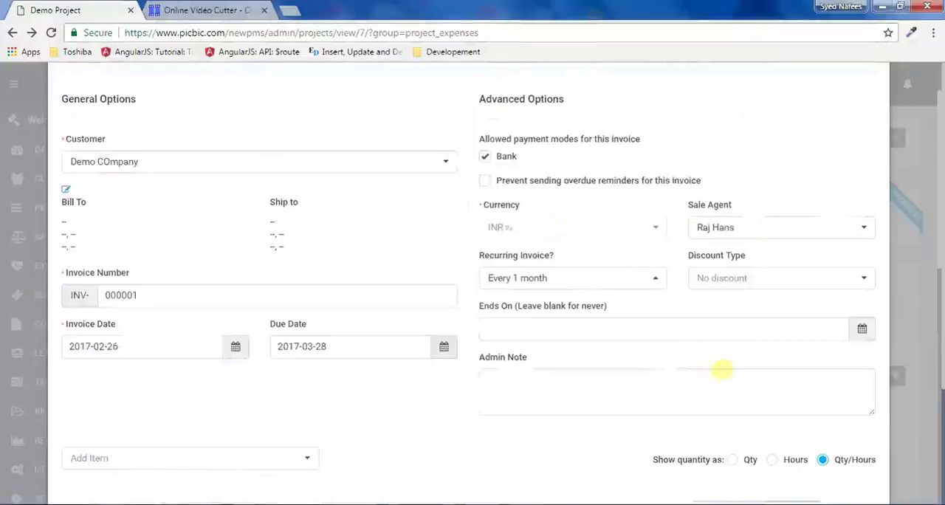
left_click(817, 279)
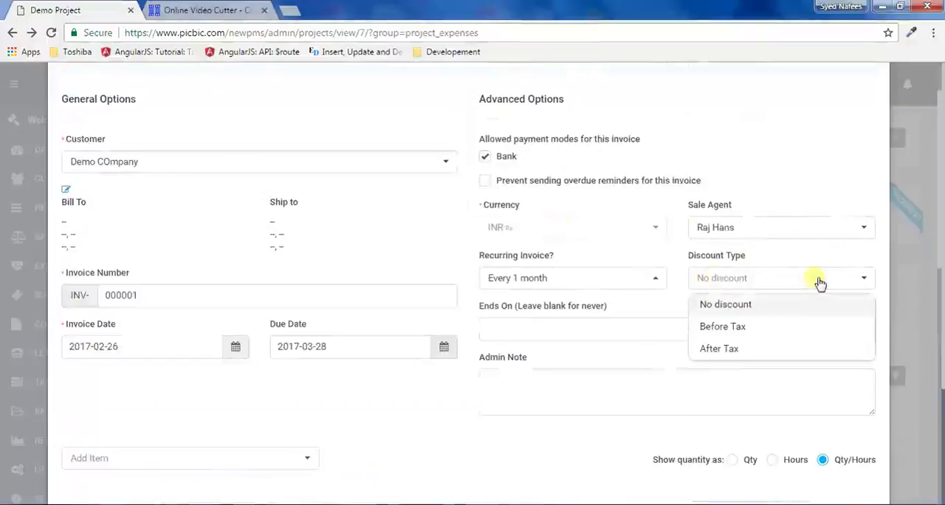
left_click(739, 336)
- Leave the recurrence end date blank and enter the admin note "This is the demo project invoice."
left_click(517, 330)
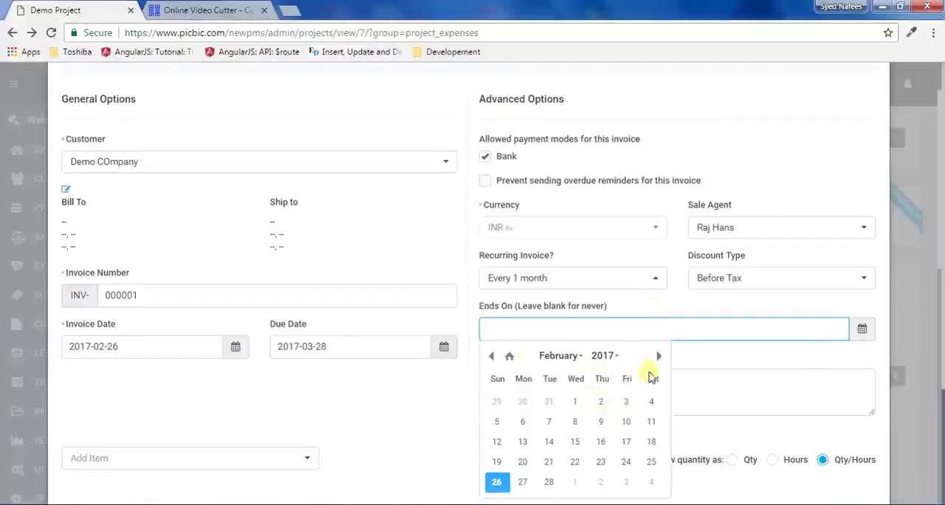
left_click(803, 364)
left_click(575, 402)
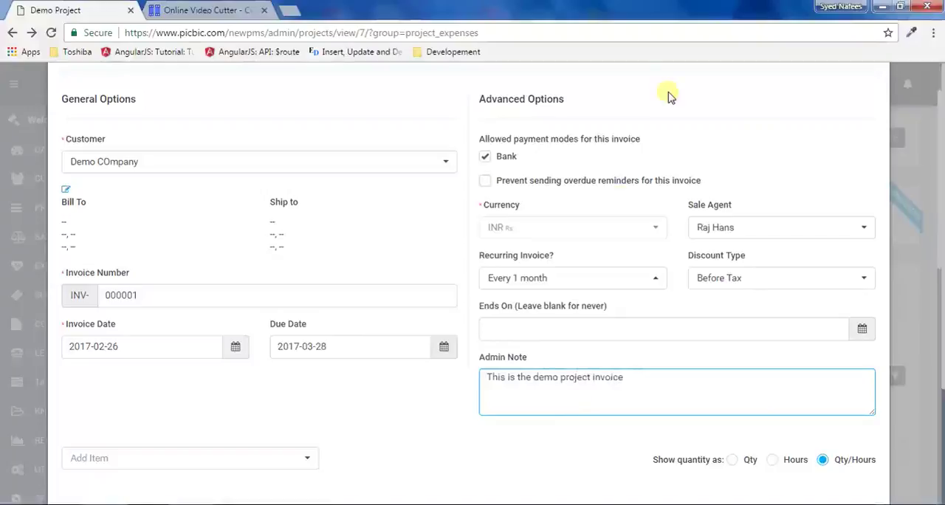
- Clear the invoice's discount percentage, keeping quantities shown as Qty/Hours
scroll(654, 243, "down", 4)
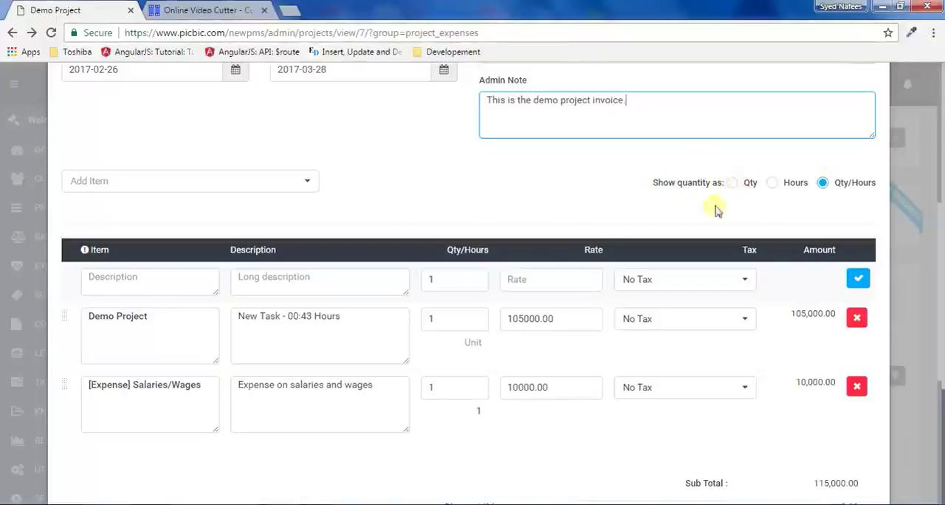
scroll(755, 212, "down", 4)
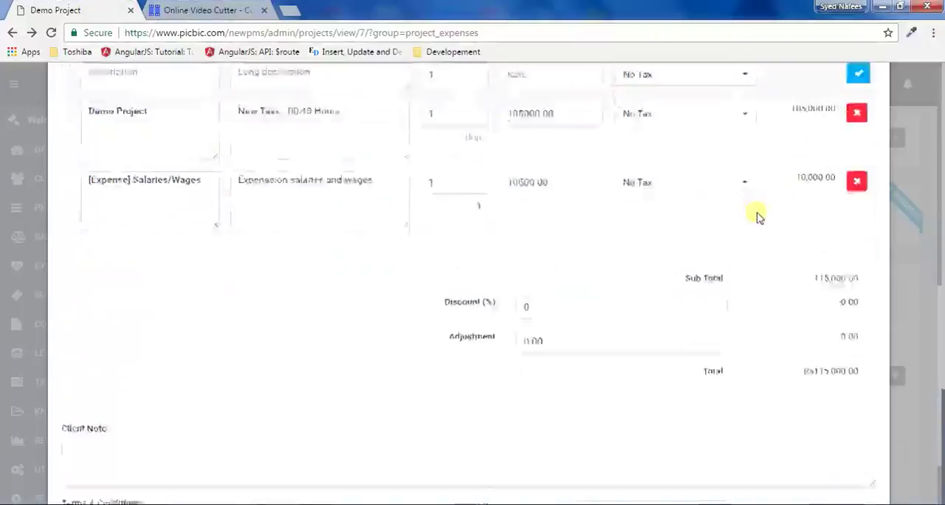
scroll(755, 213, "up", 3)
scroll(789, 140, "up", 2)
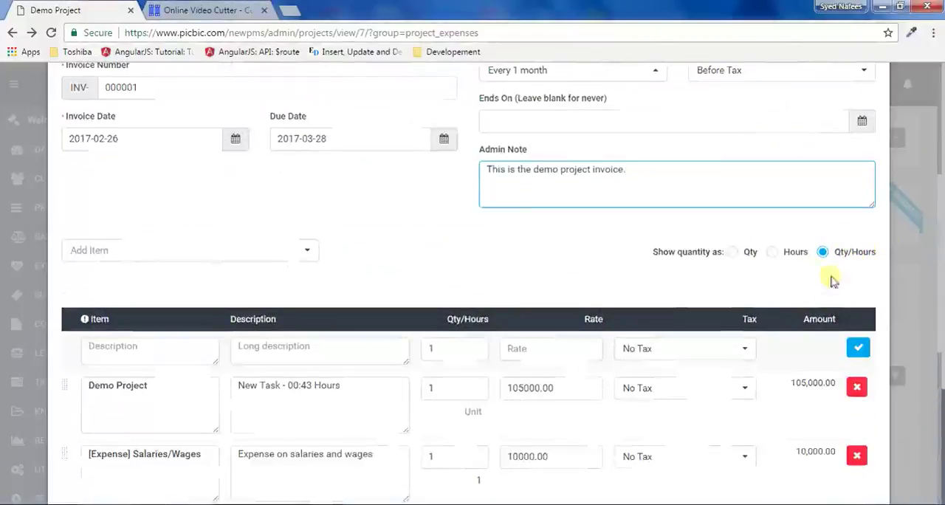
scroll(849, 258, "down", 4)
left_click(571, 307)
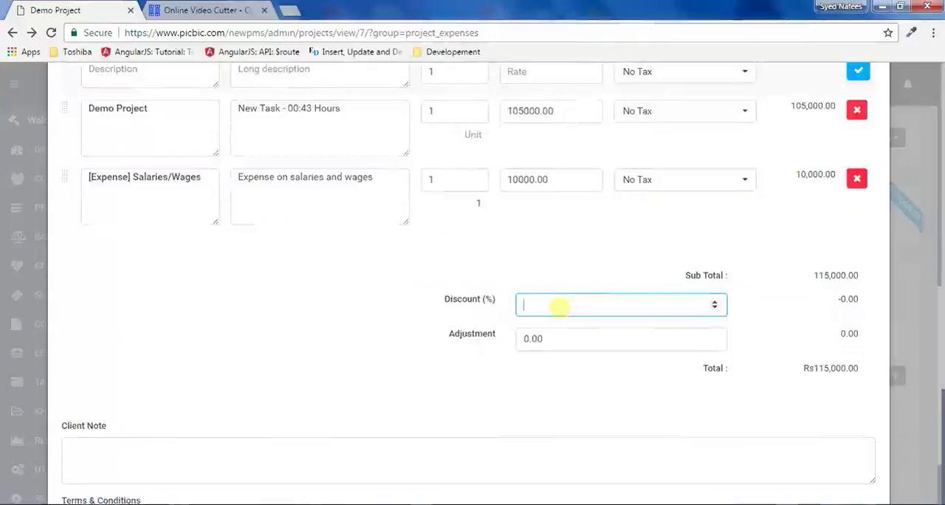
type("3")
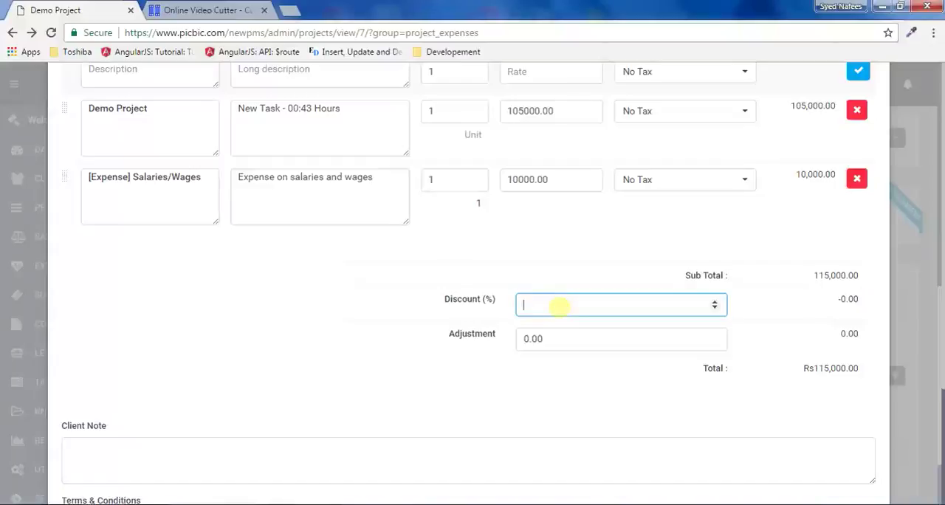
left_click(569, 258)
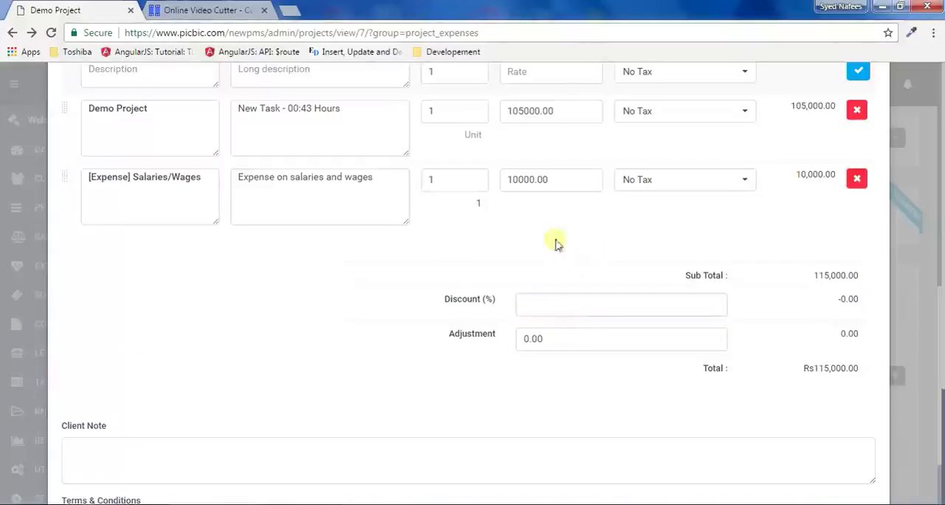
- Save the invoice with the client note and the terms and conditions left empty
scroll(406, 292, "down", 2)
left_click(144, 364)
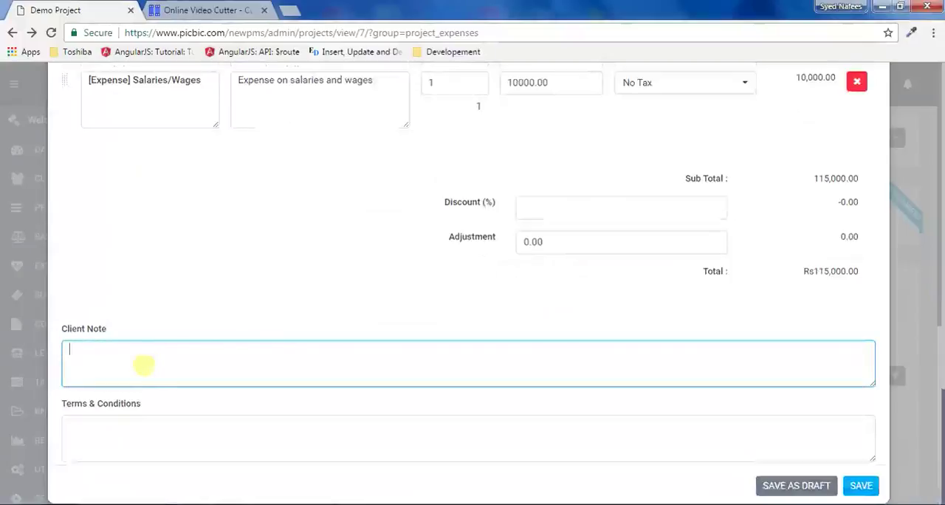
left_click(136, 444)
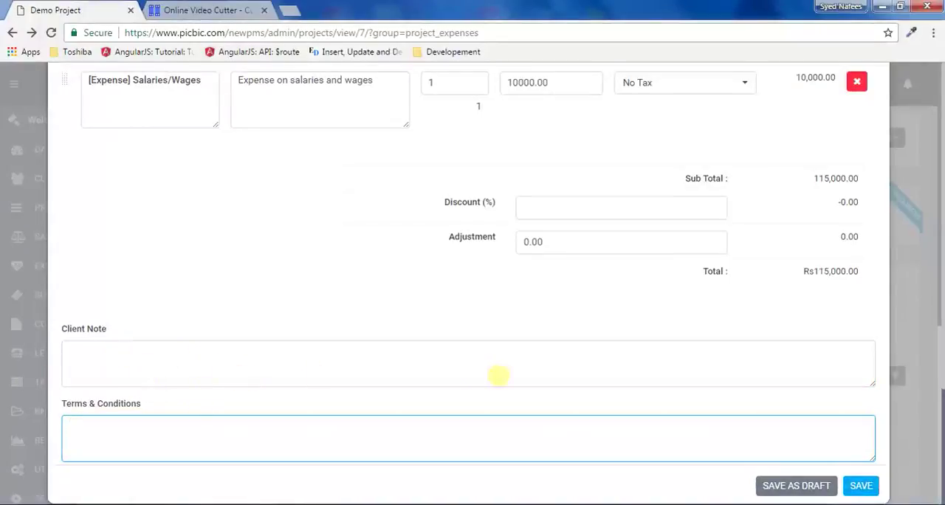
left_click(868, 492)
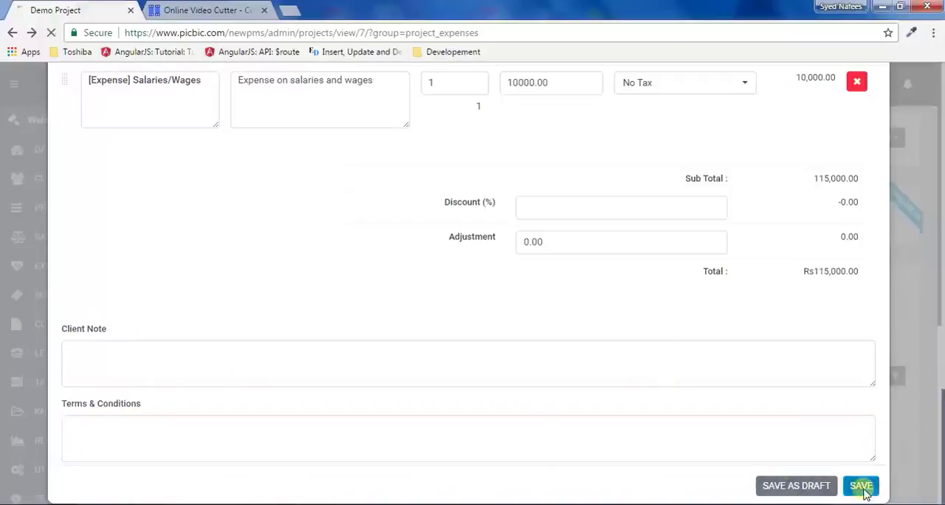